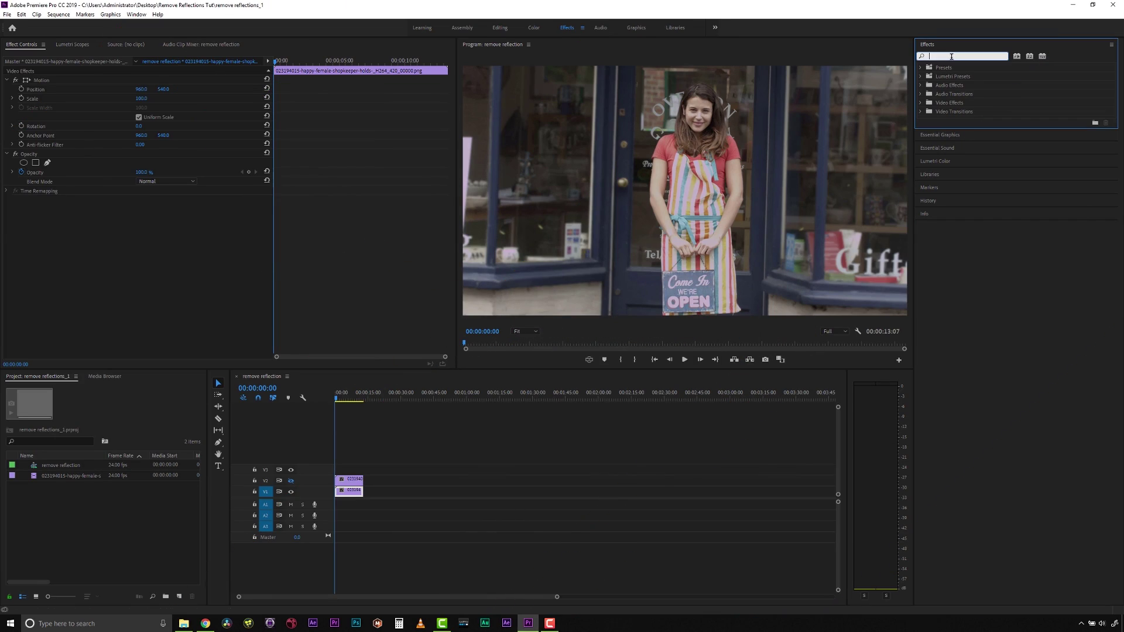
Apply the Mocha Pro effect to the top shopkeeper clip and launch Mocha Pro on it
text(mocha)
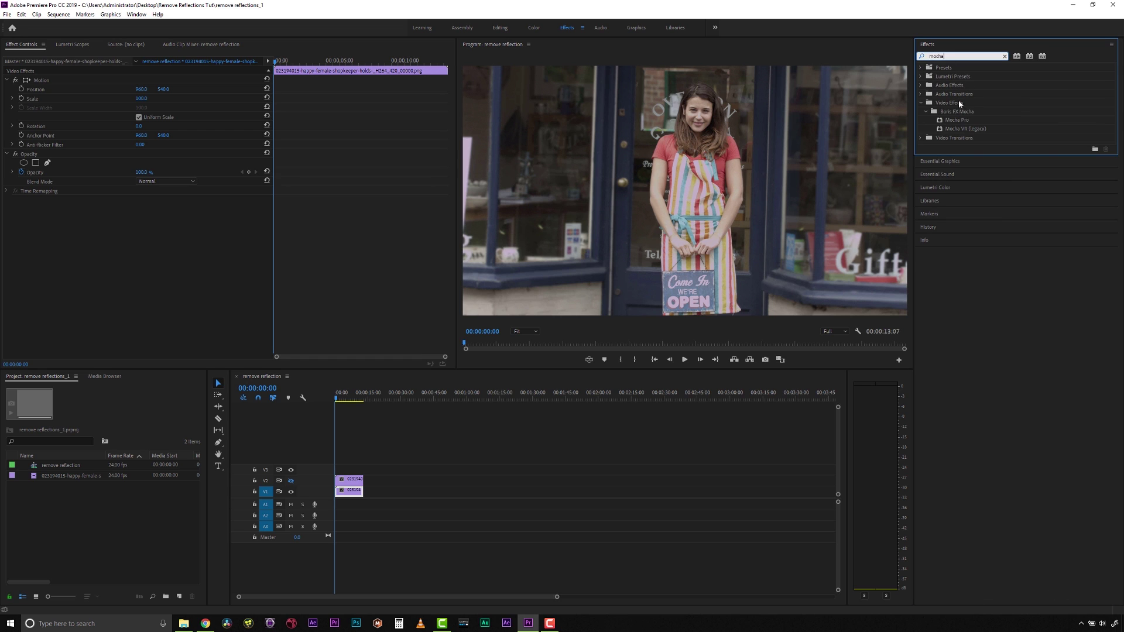
drag(958, 120, 350, 479)
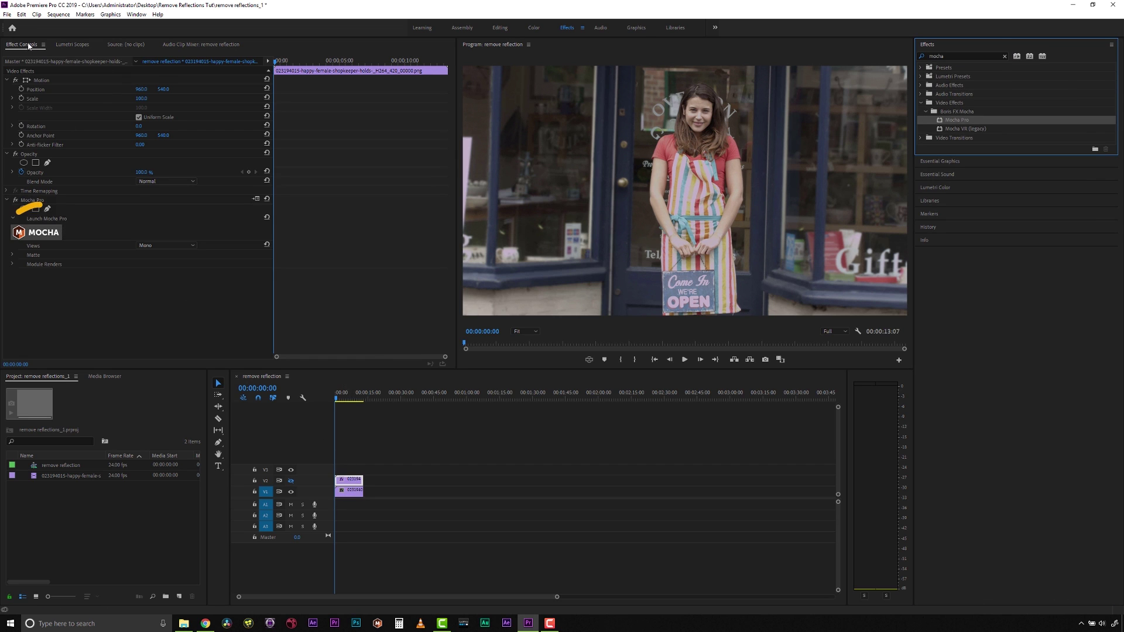
click(40, 237)
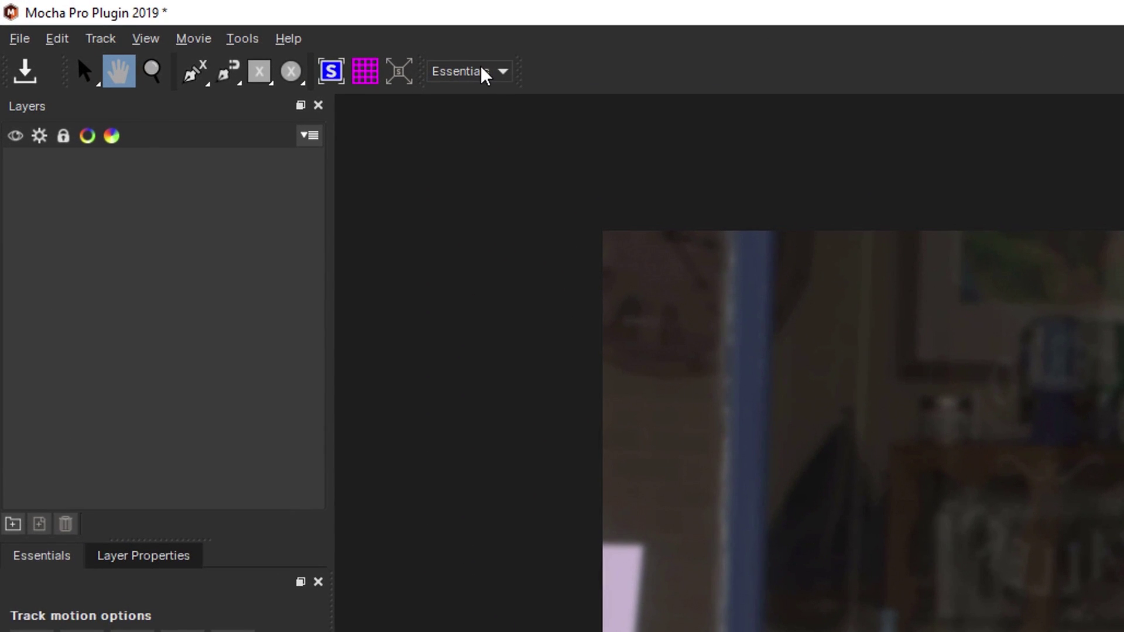
Change the Mocha workspace from Essentials to Classic and shift the footage down in the viewer
click(485, 73)
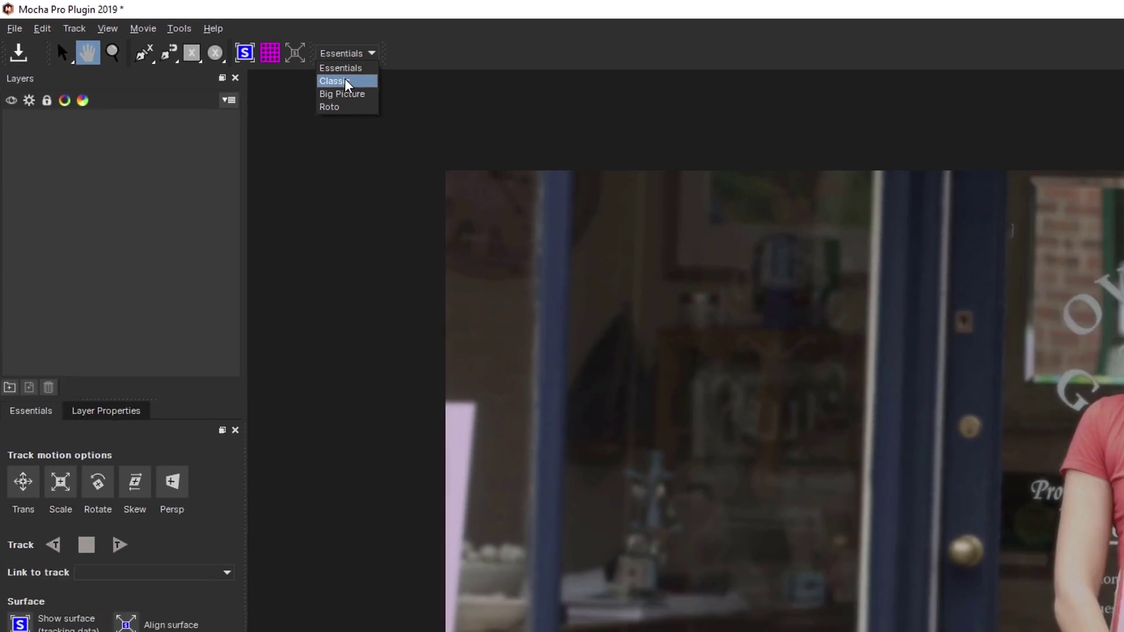
click(467, 111)
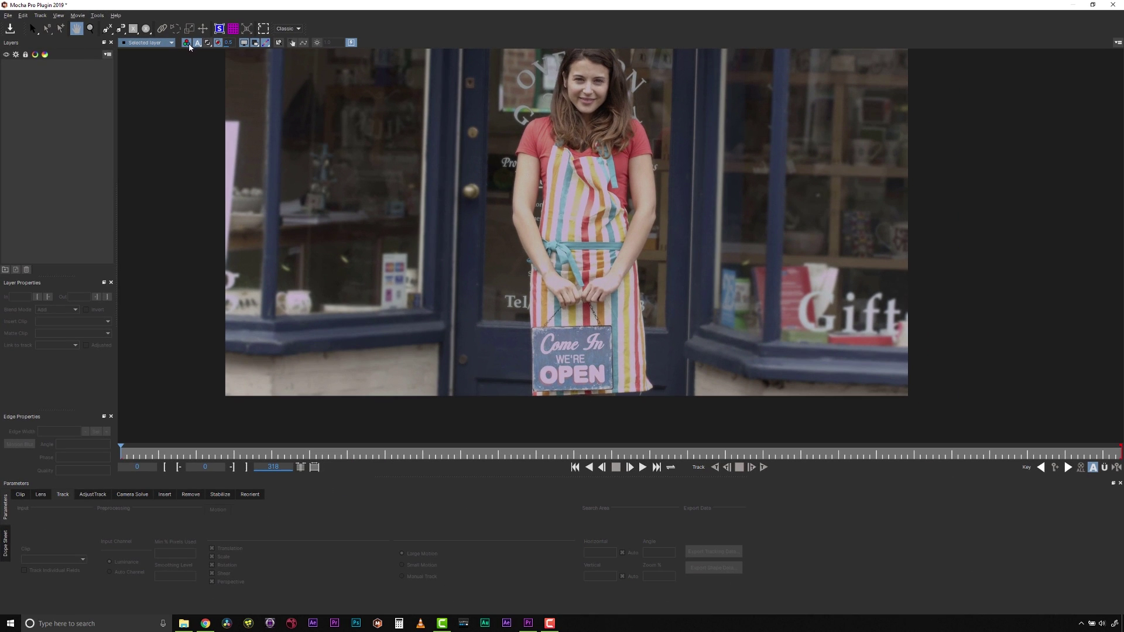
drag(409, 134, 409, 175)
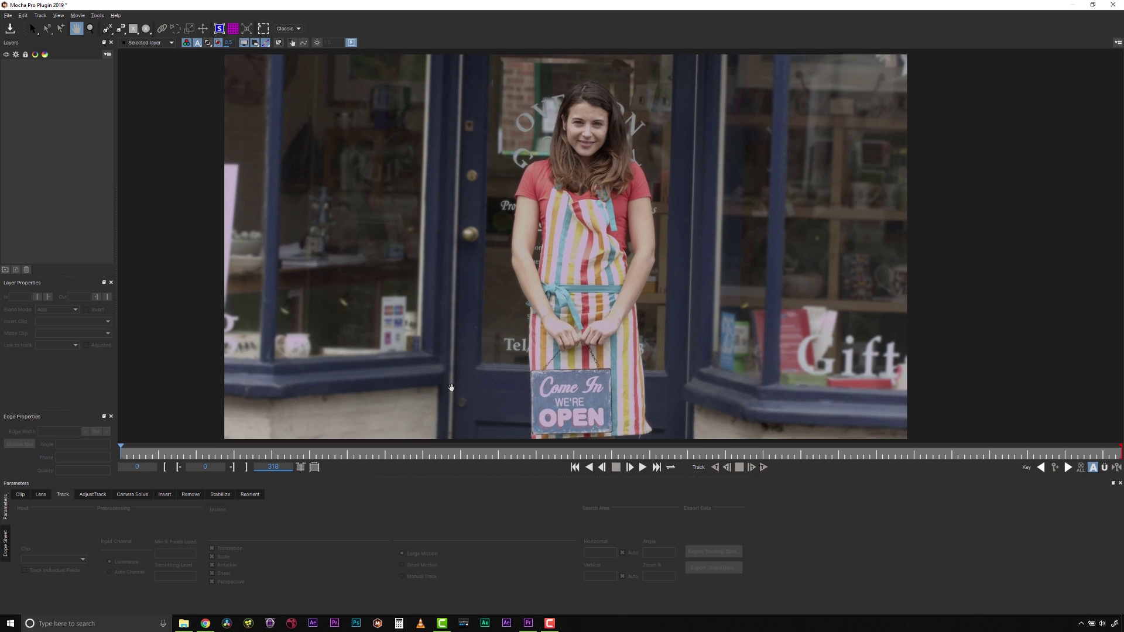
Outline the right shop window with a closed X-Spline shape on a layer renamed BG
click(107, 28)
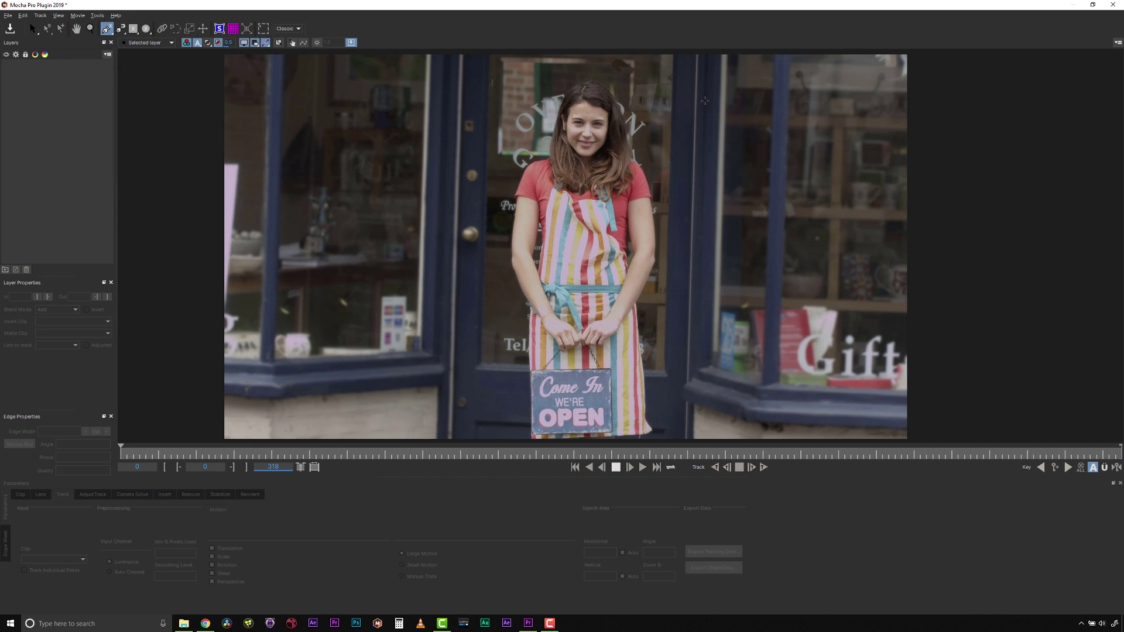
click(690, 84)
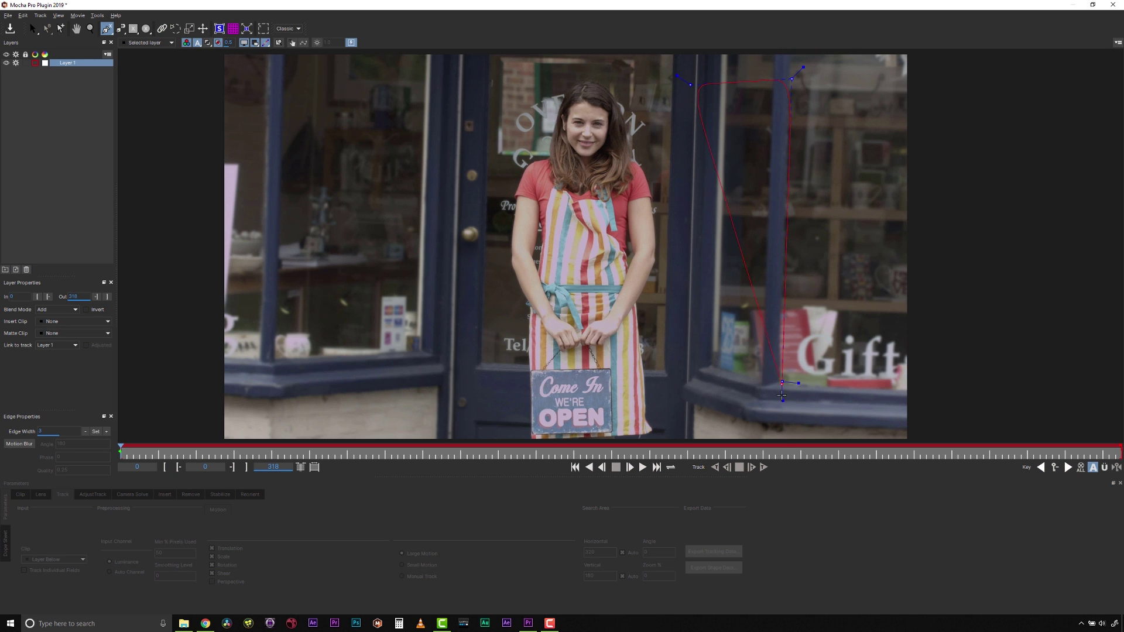
click(785, 430)
right_click(681, 388)
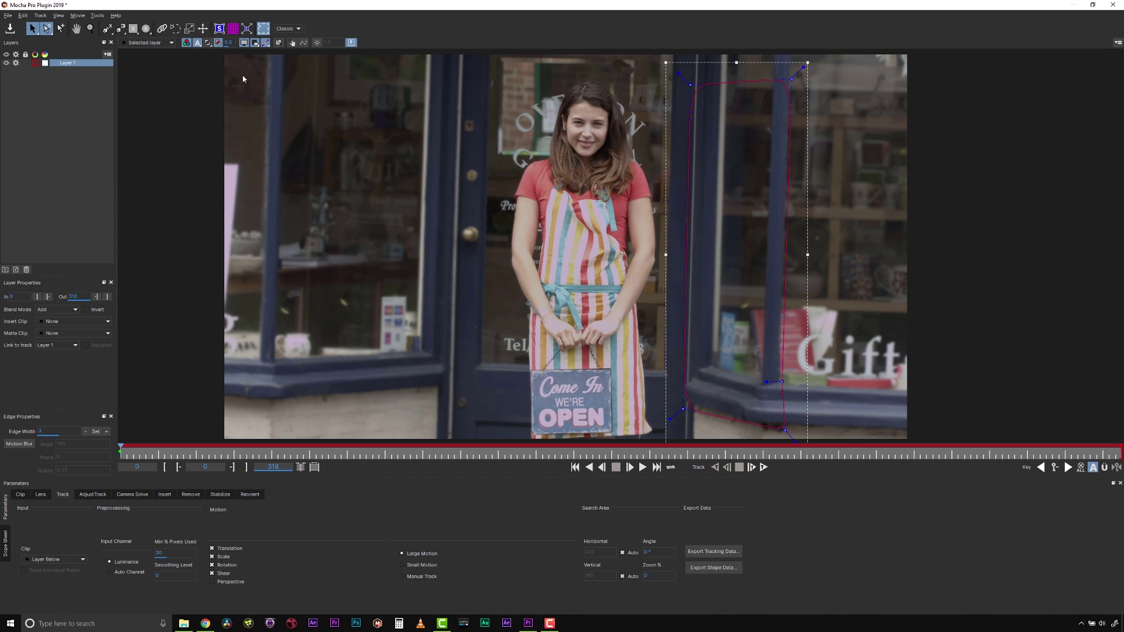
double_click(82, 63)
click(107, 28)
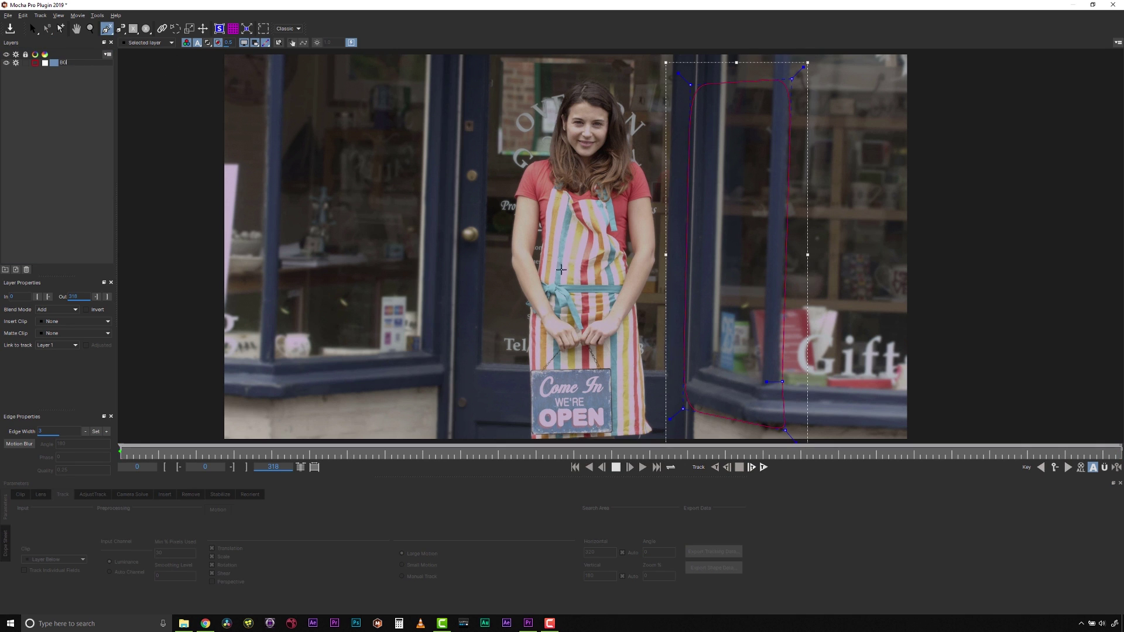
click(711, 366)
Fit a tighter shape to the window glass, name its layer 'remove', and link it to BG
click(711, 366)
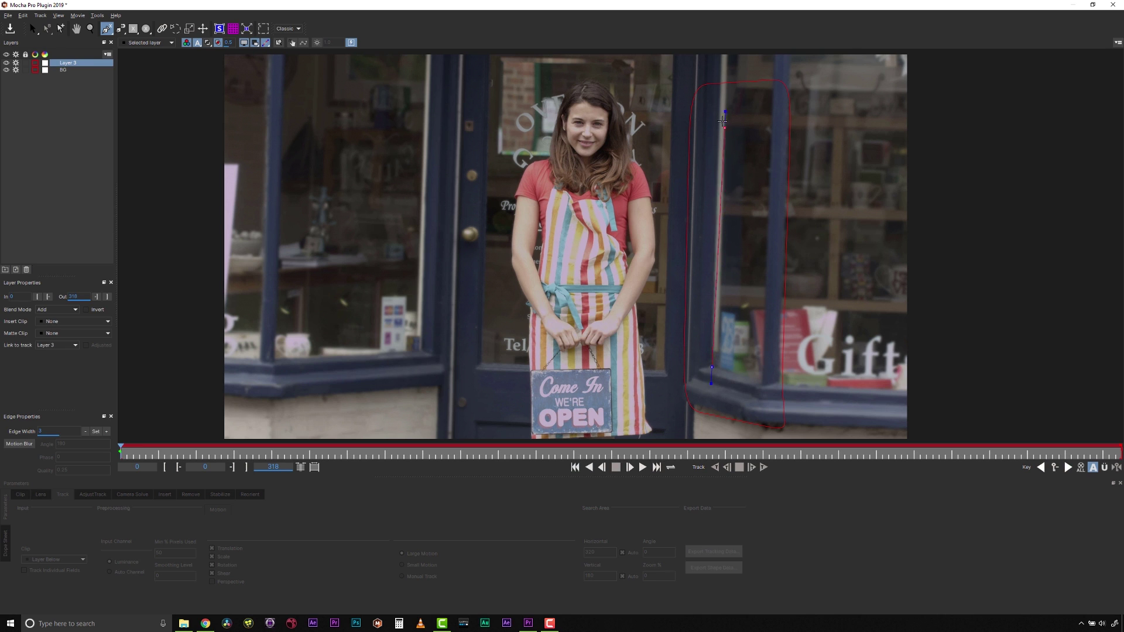
click(721, 94)
key(s)
drag(719, 109, 773, 114)
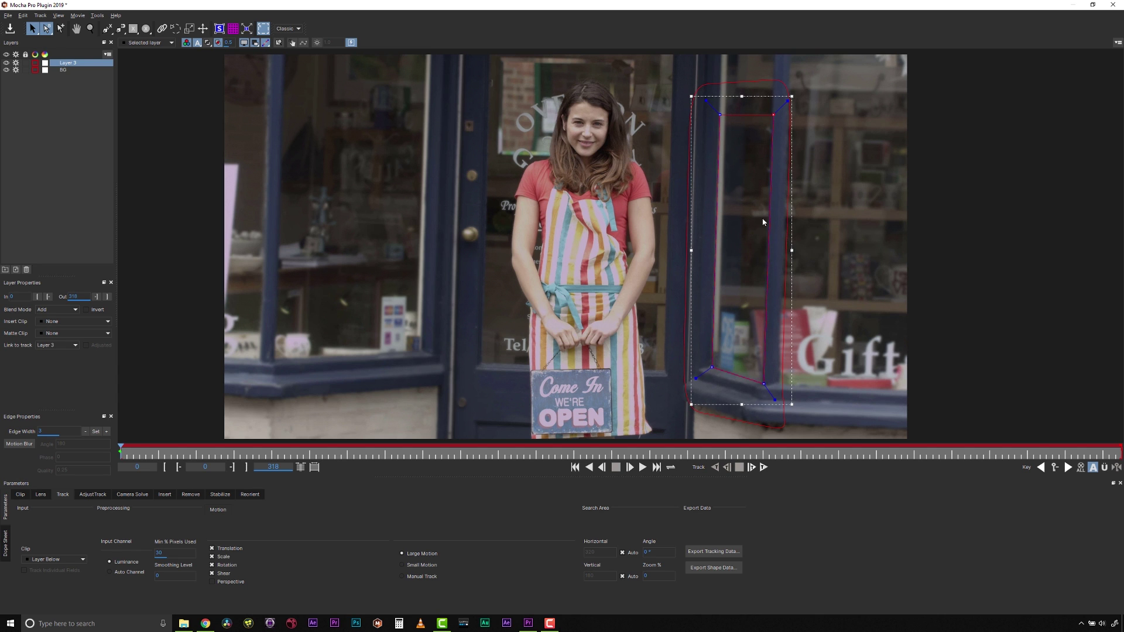
drag(763, 383, 710, 367)
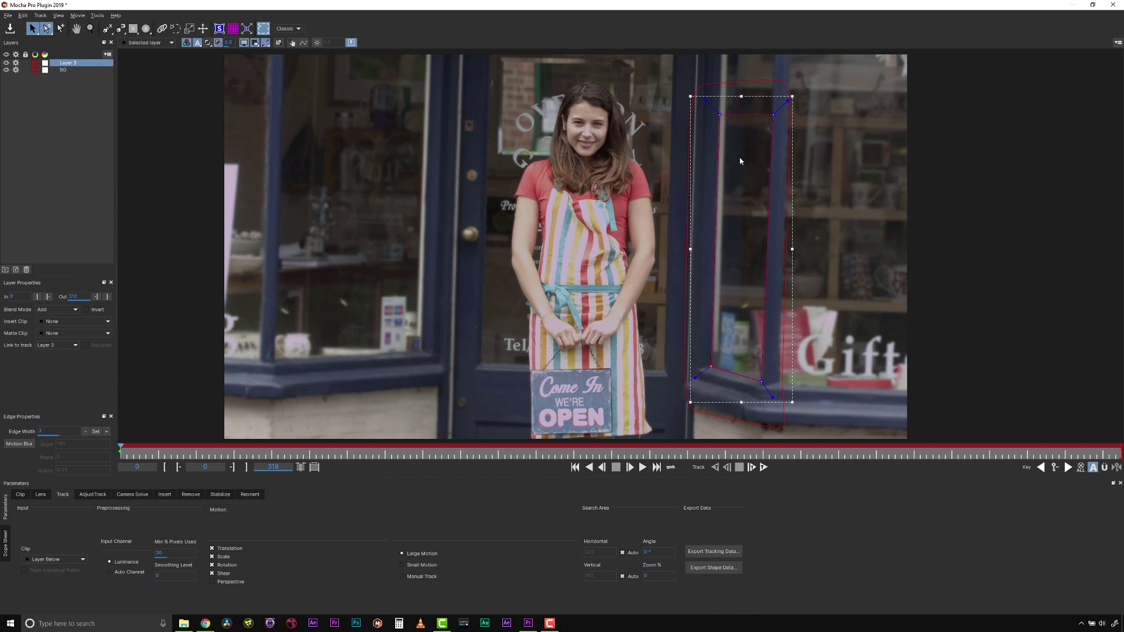
double_click(59, 64)
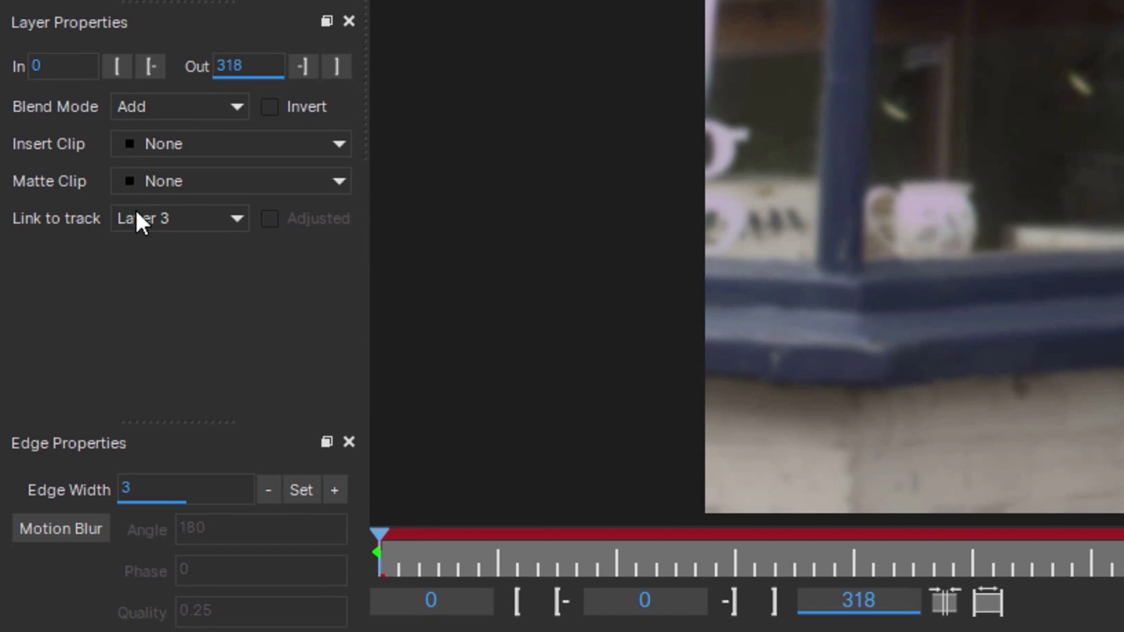
click(138, 216)
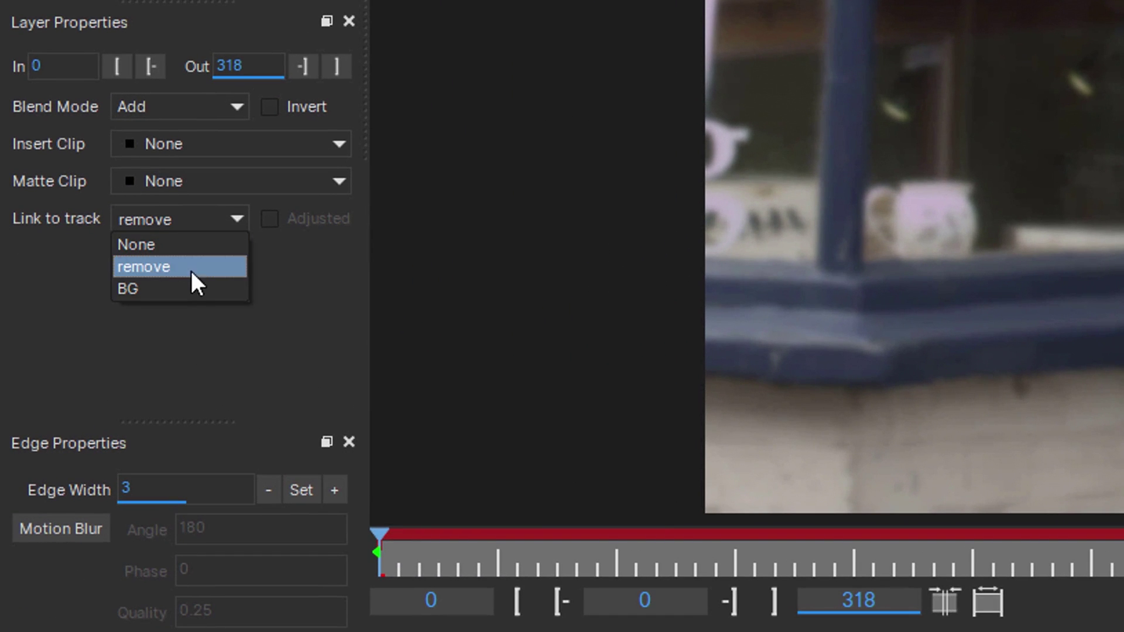
key(Escape)
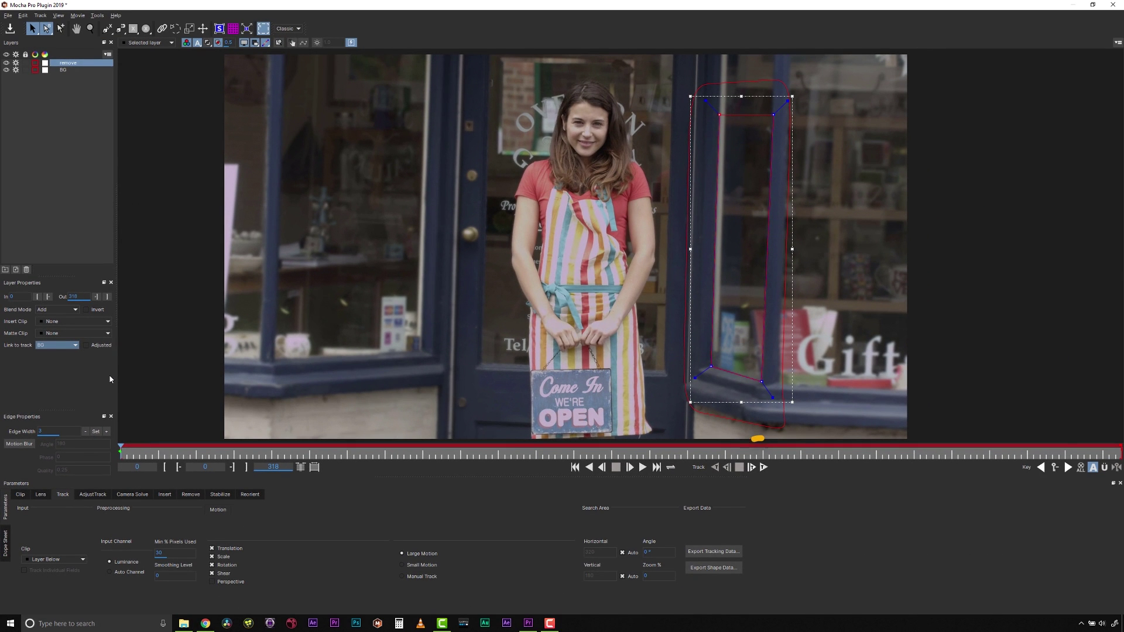
Track the BG layer forward with perspective through frame 318 and scrub back to check it
click(63, 71)
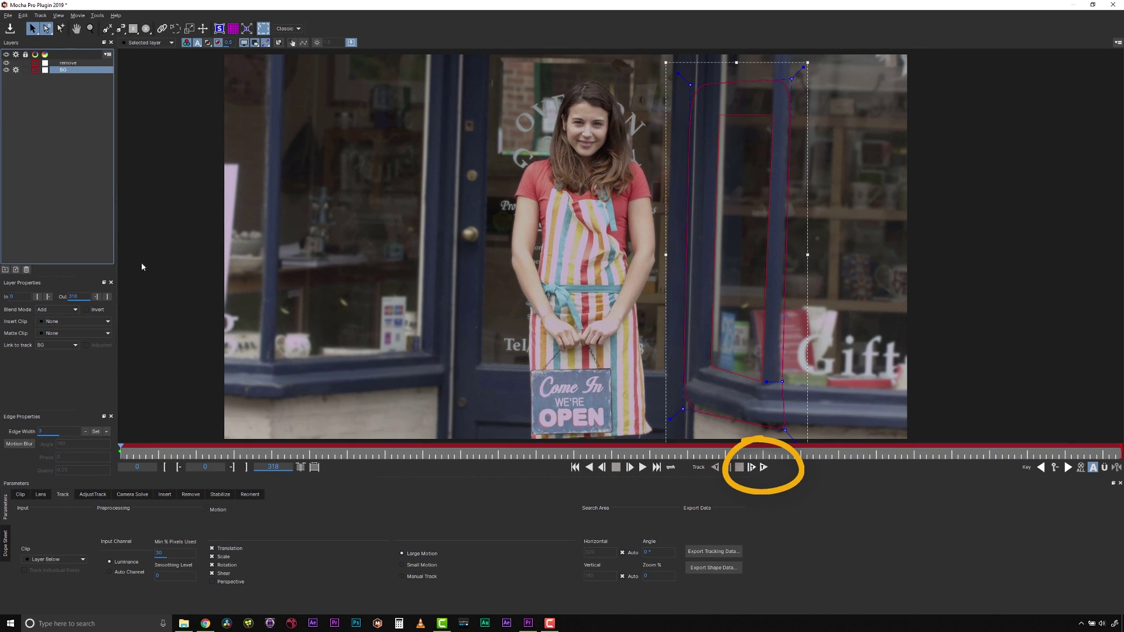
click(212, 582)
click(758, 467)
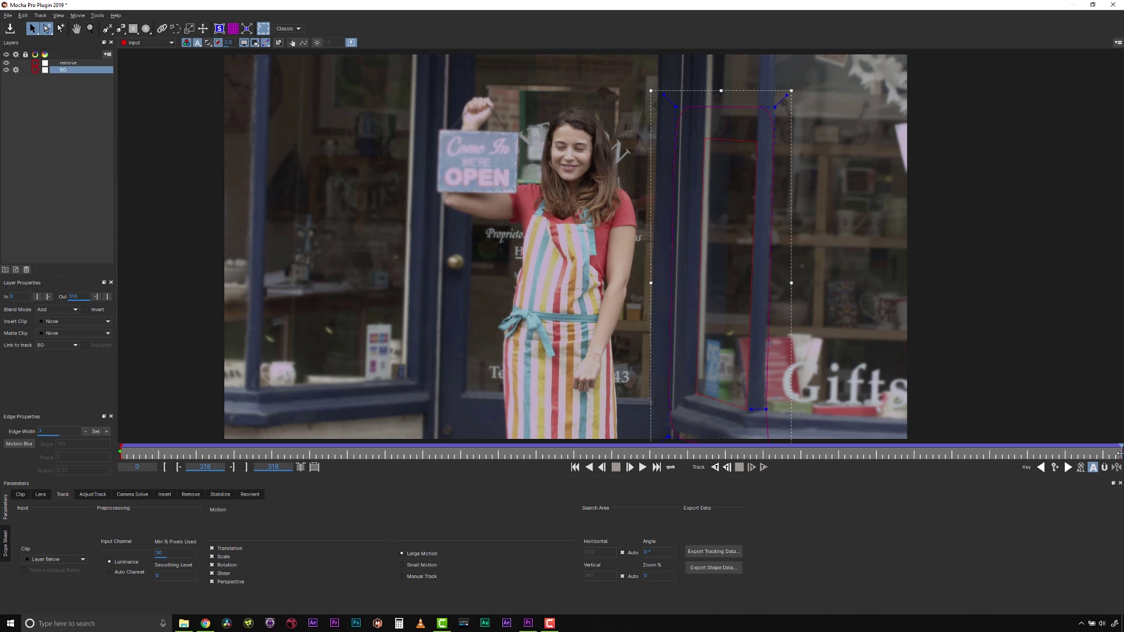
drag(1119, 453, 121, 448)
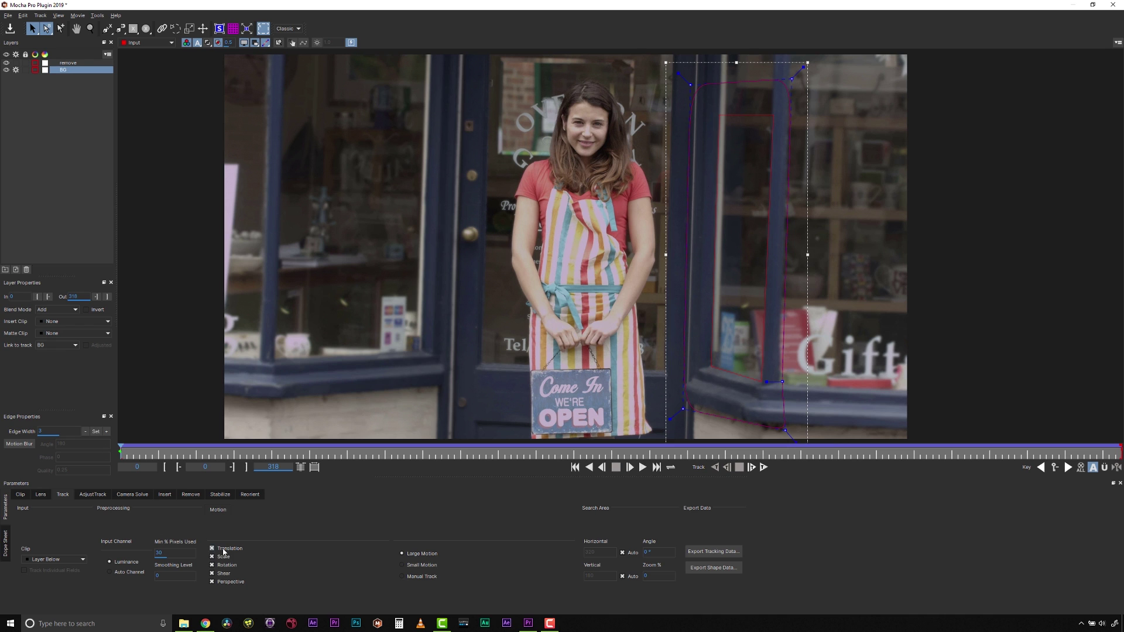
click(172, 118)
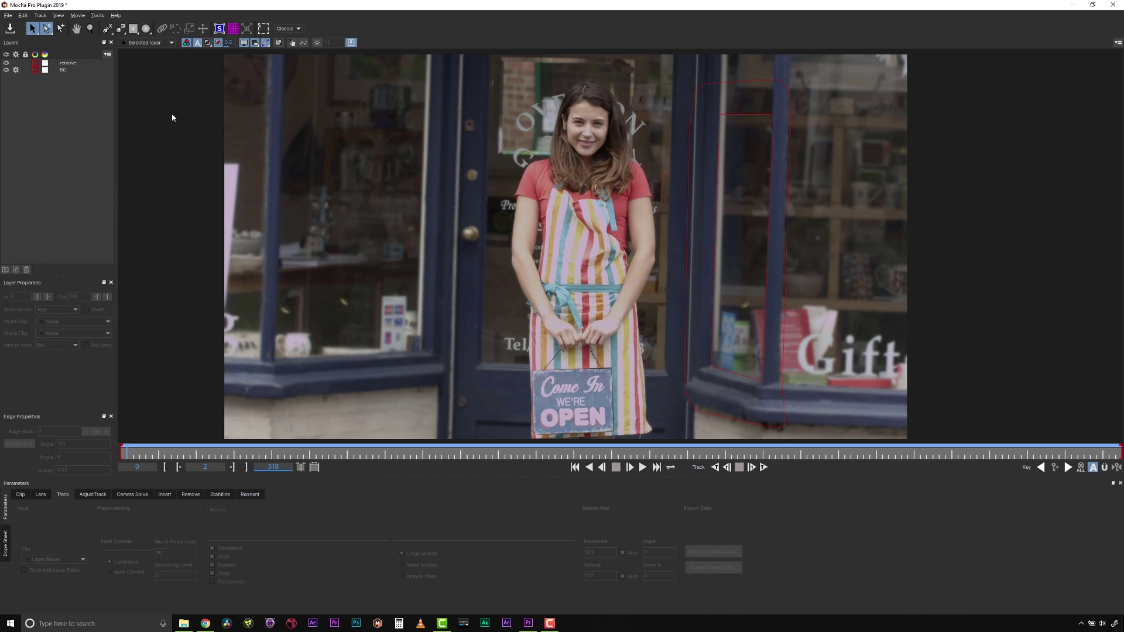
Open the Remove module for the remove layer and create a clean plate from the current frame
click(64, 63)
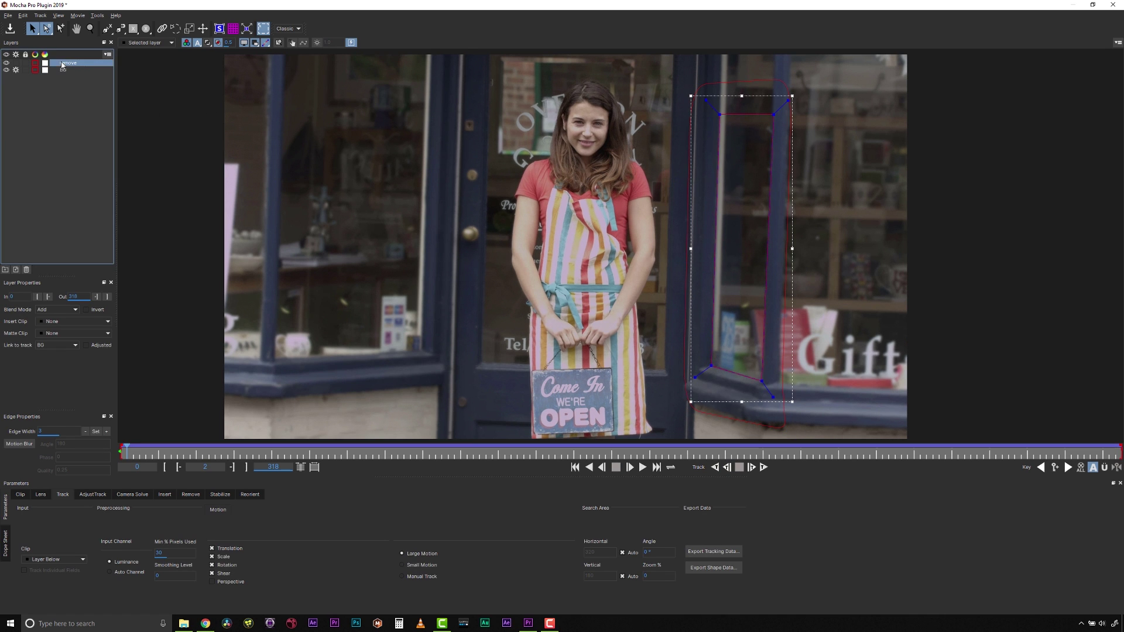
click(190, 496)
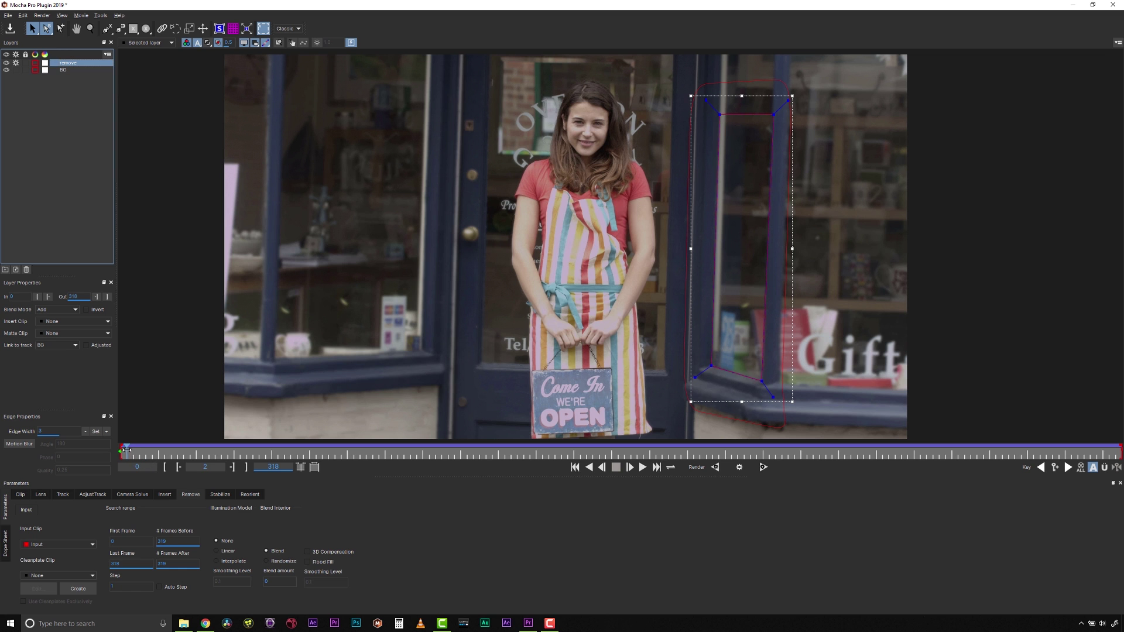
drag(126, 450, 70, 432)
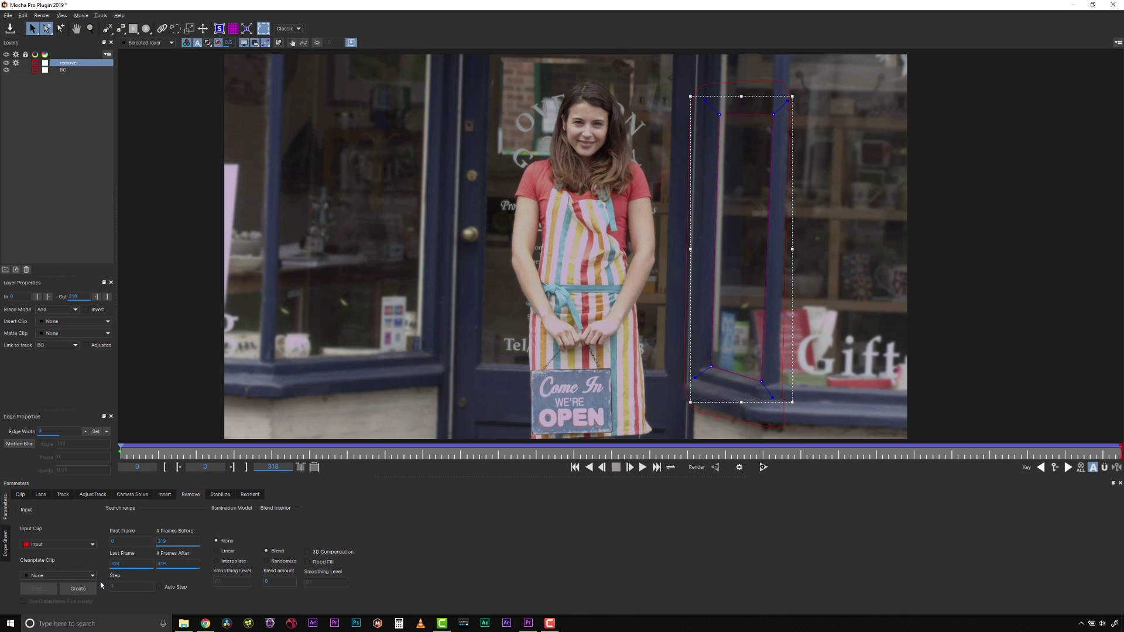
click(79, 589)
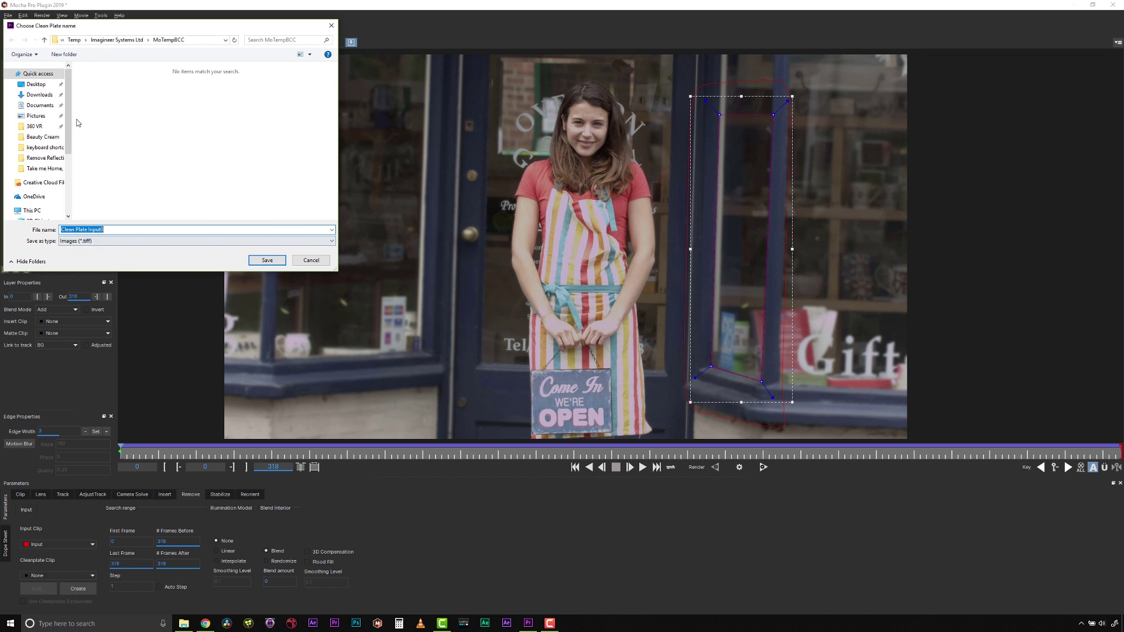
Save the clean plate TIFF in Desktop > Remove Reflections Tut and confirm it in the clean plates list
click(37, 85)
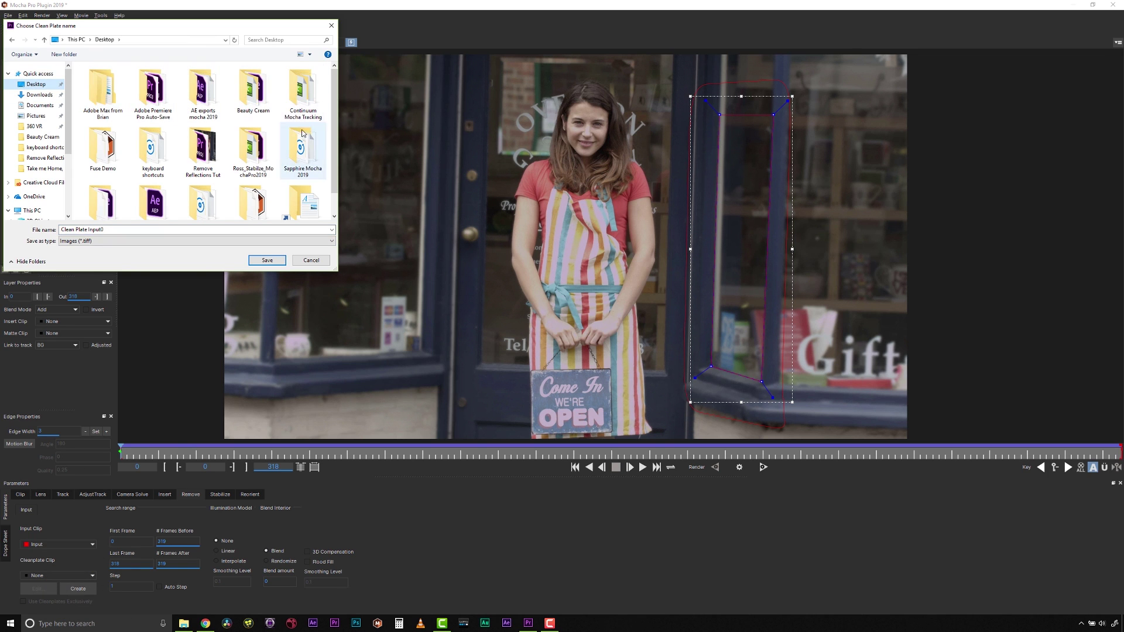
double_click(214, 156)
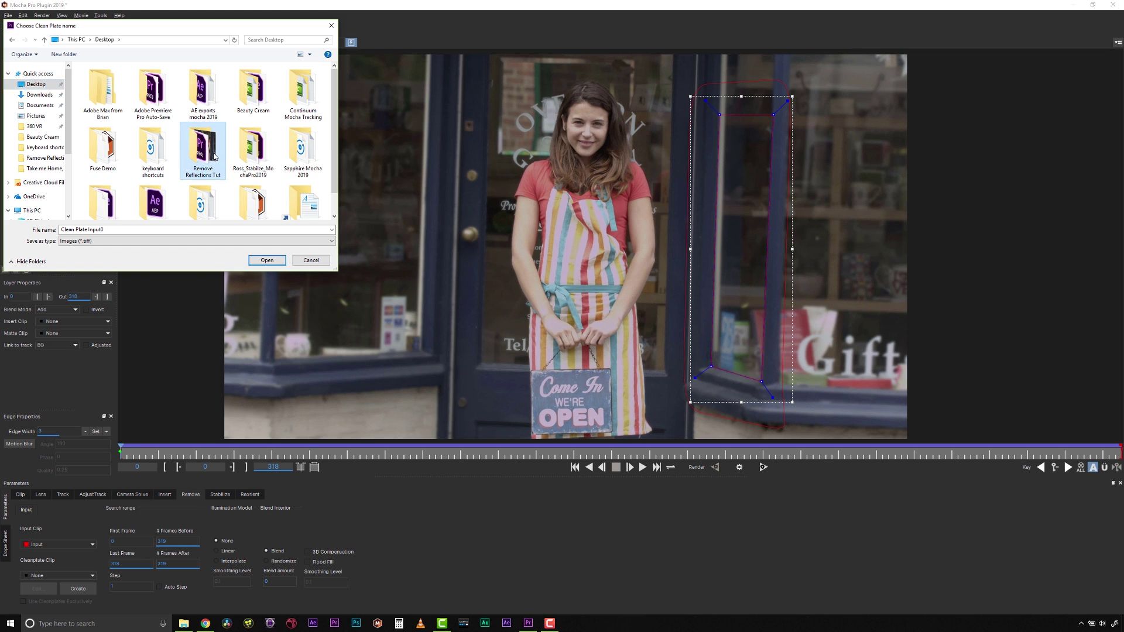
click(268, 261)
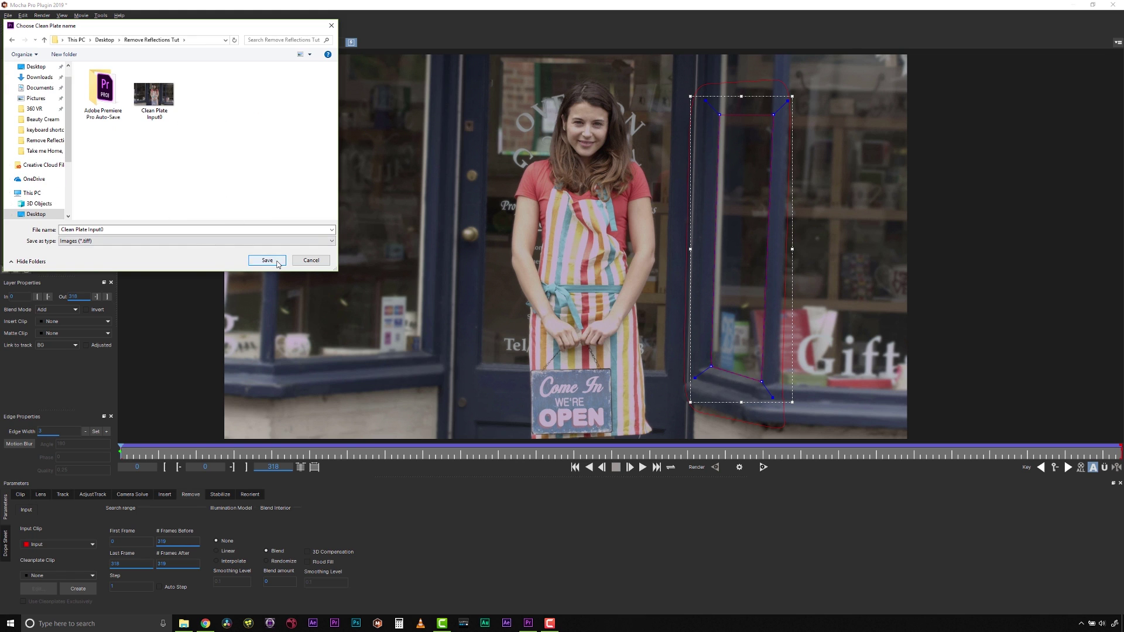
click(38, 589)
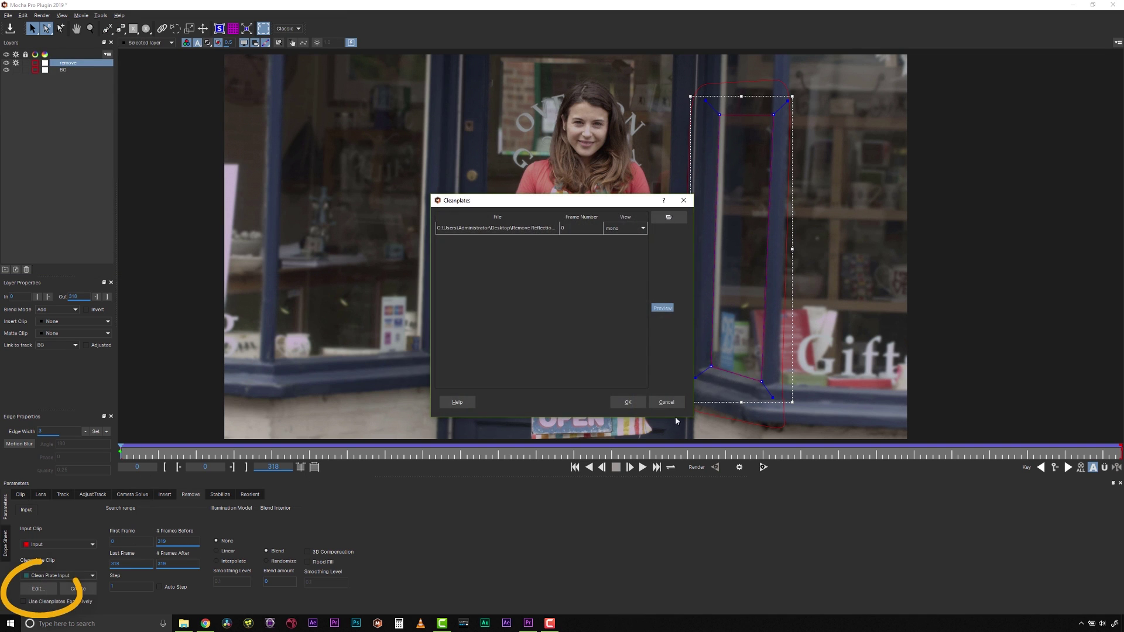
drag(694, 421, 840, 413)
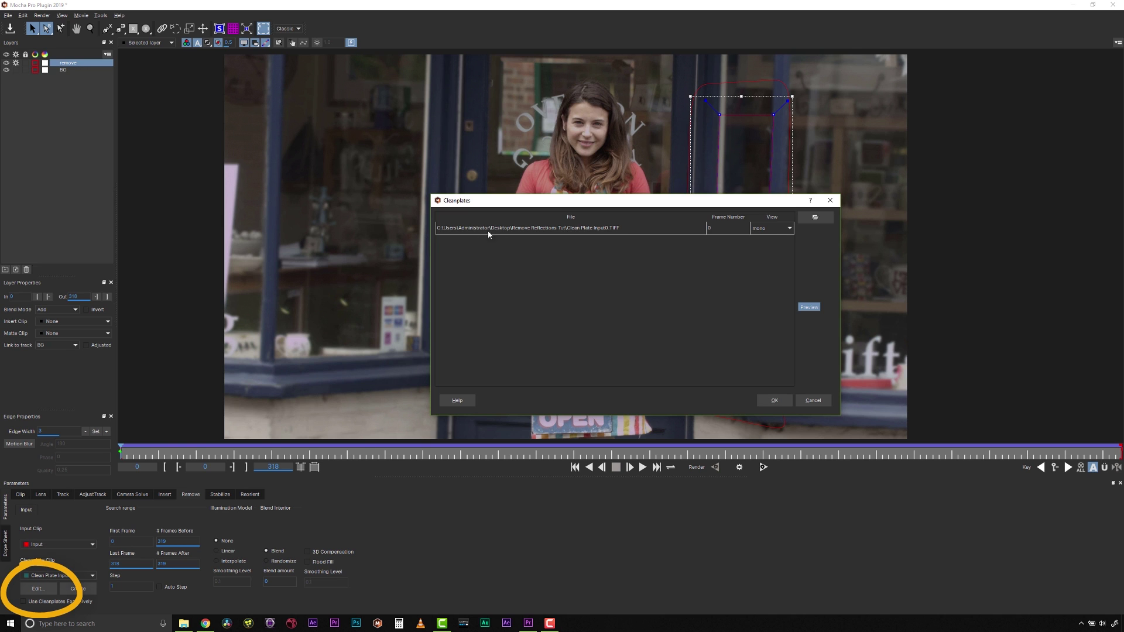
click(776, 400)
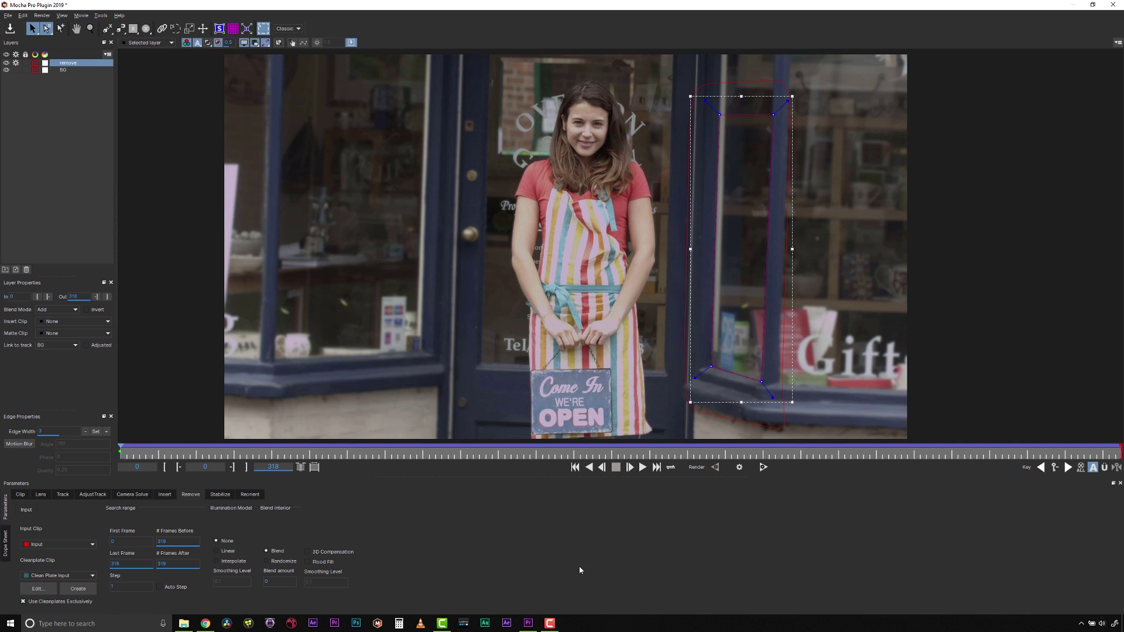
Check the shape at frame 185, return to the clip start, and render the removal forward
drag(121, 450, 704, 449)
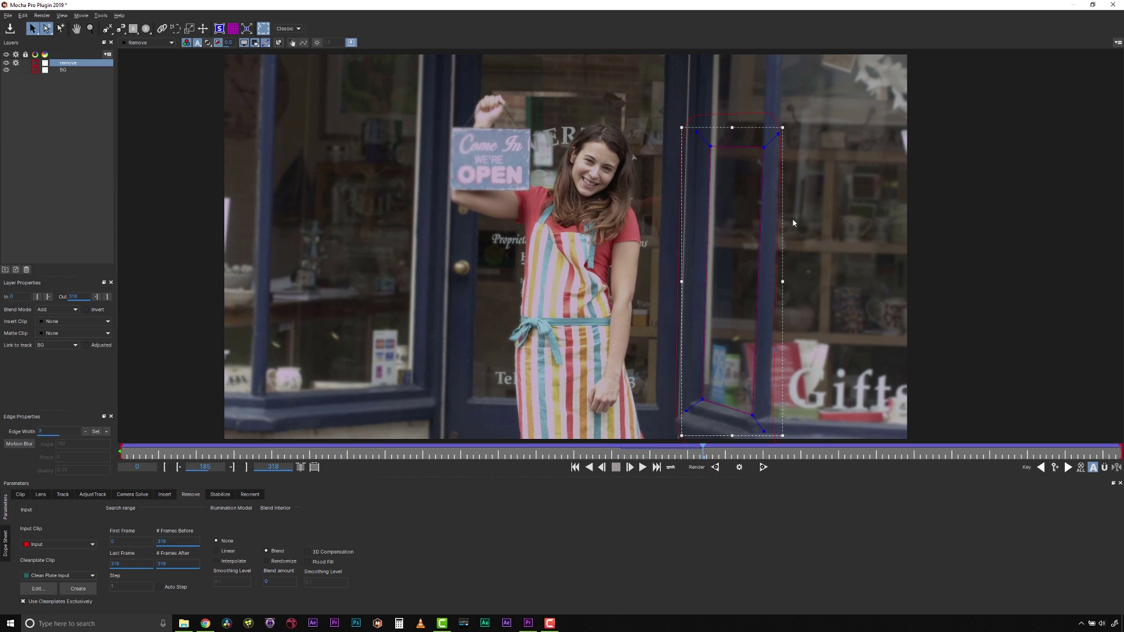
drag(703, 449, 84, 440)
click(763, 467)
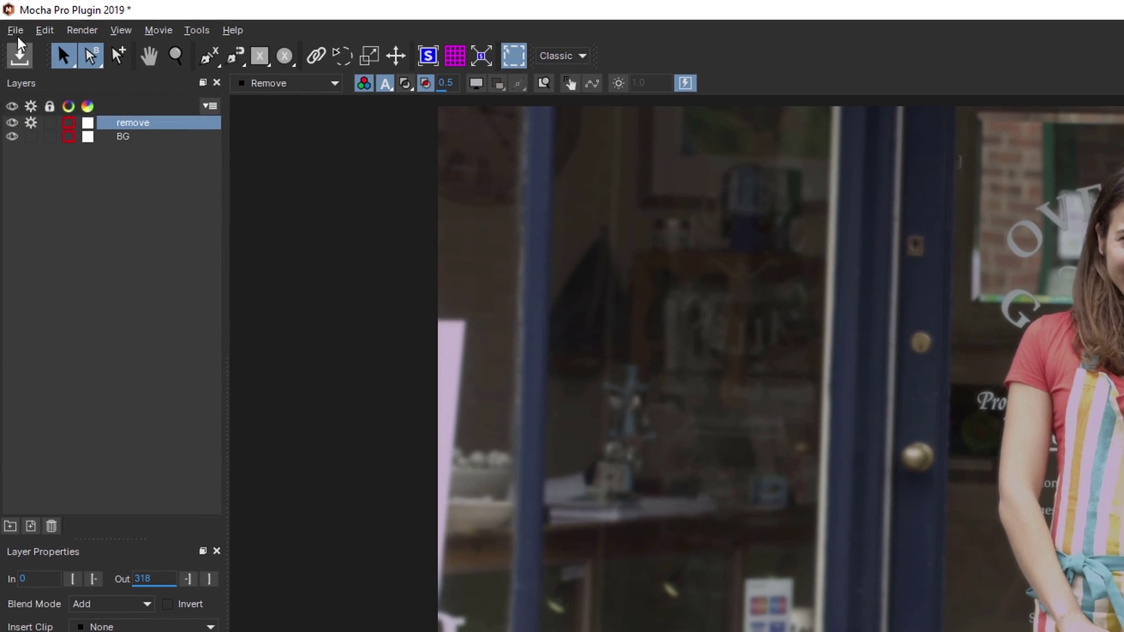
Inspect the Export Rendered Clip settings with Remove_Input selected, then cancel without exporting
click(9, 17)
click(53, 169)
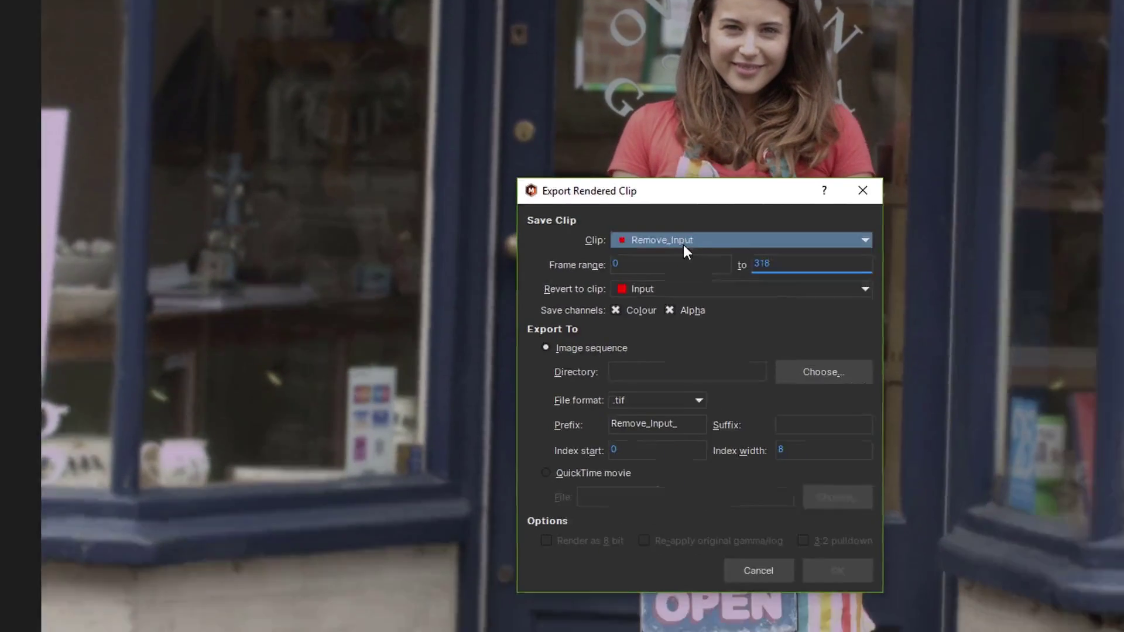
click(566, 173)
click(565, 185)
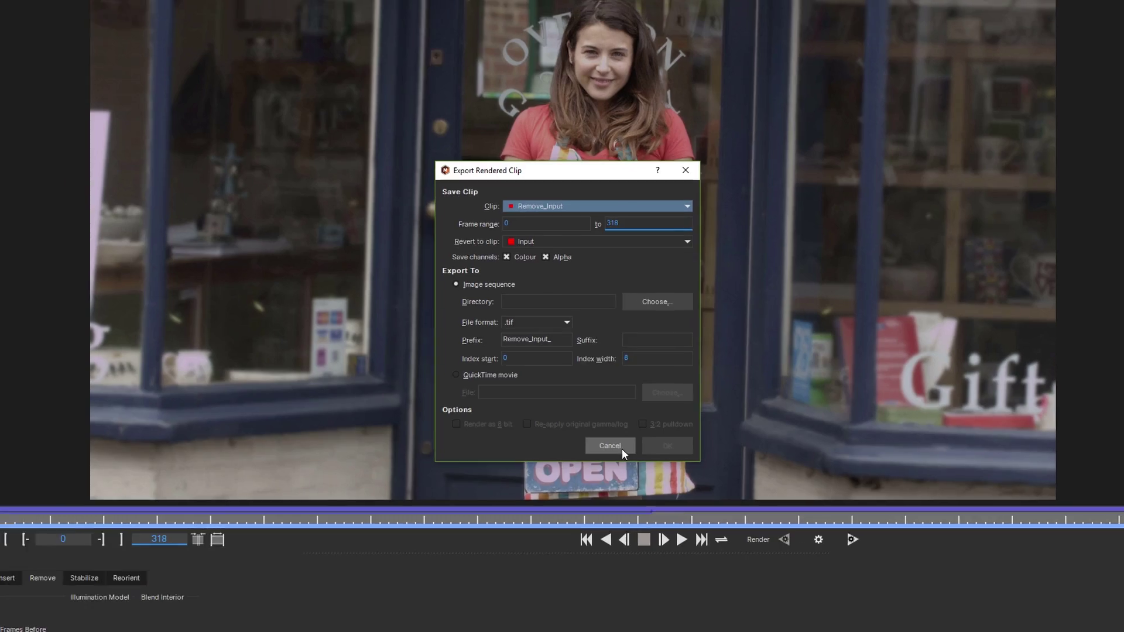
click(634, 504)
Save the Mocha project and close Mocha to return to Premiere Pro
click(12, 28)
click(21, 52)
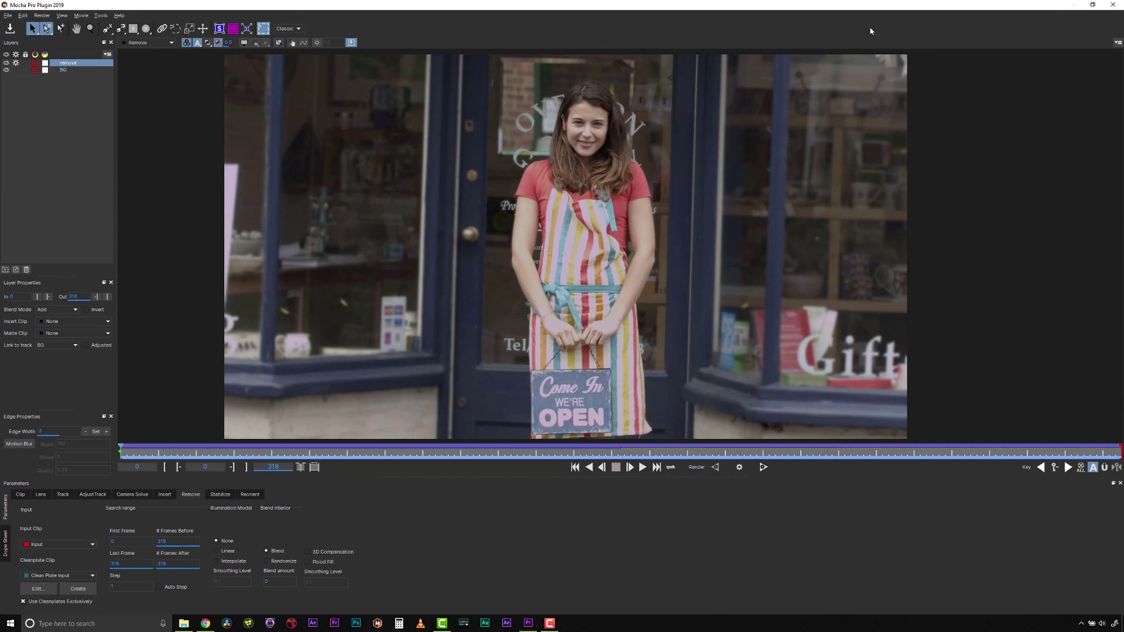
click(1114, 6)
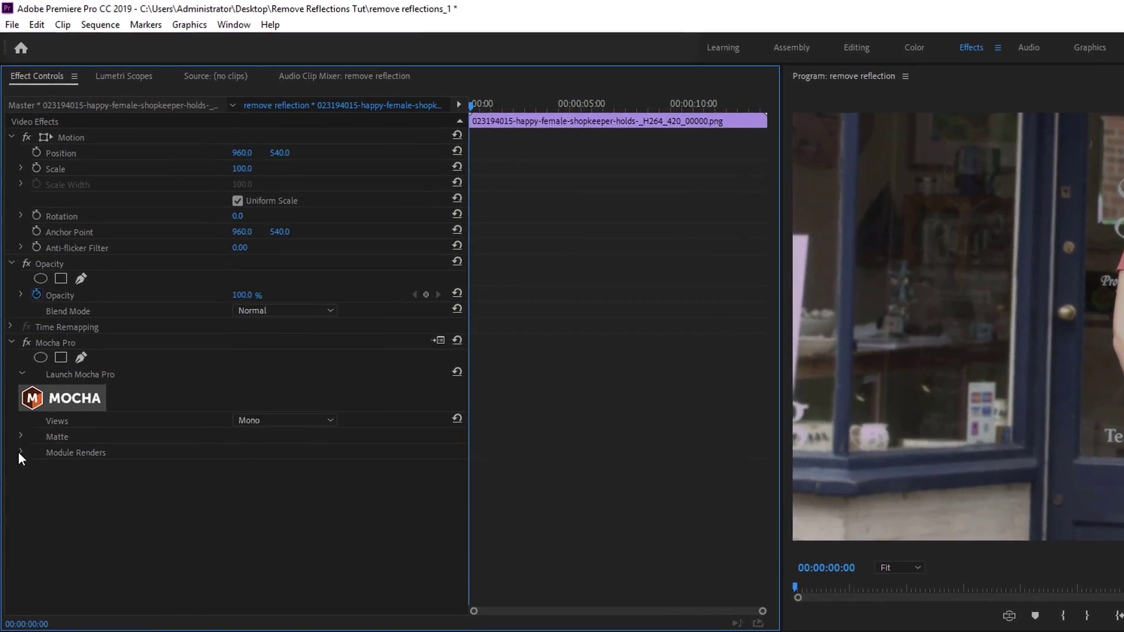
Under Mocha Pro's Module Renders, enable Render and set the Module to Remove
click(19, 452)
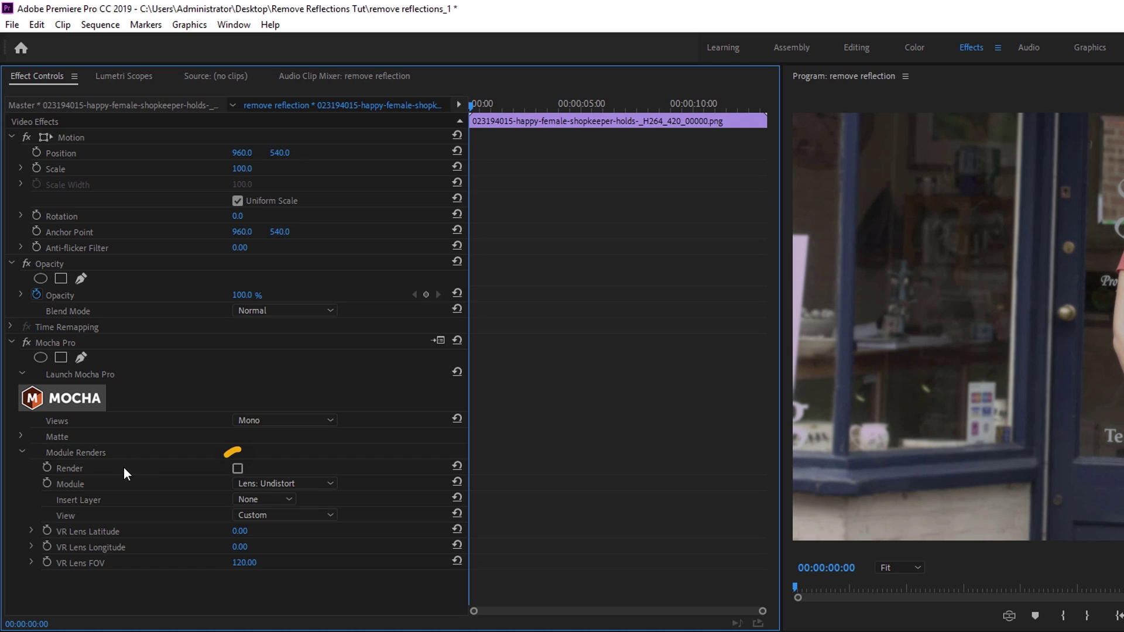
click(238, 468)
click(260, 485)
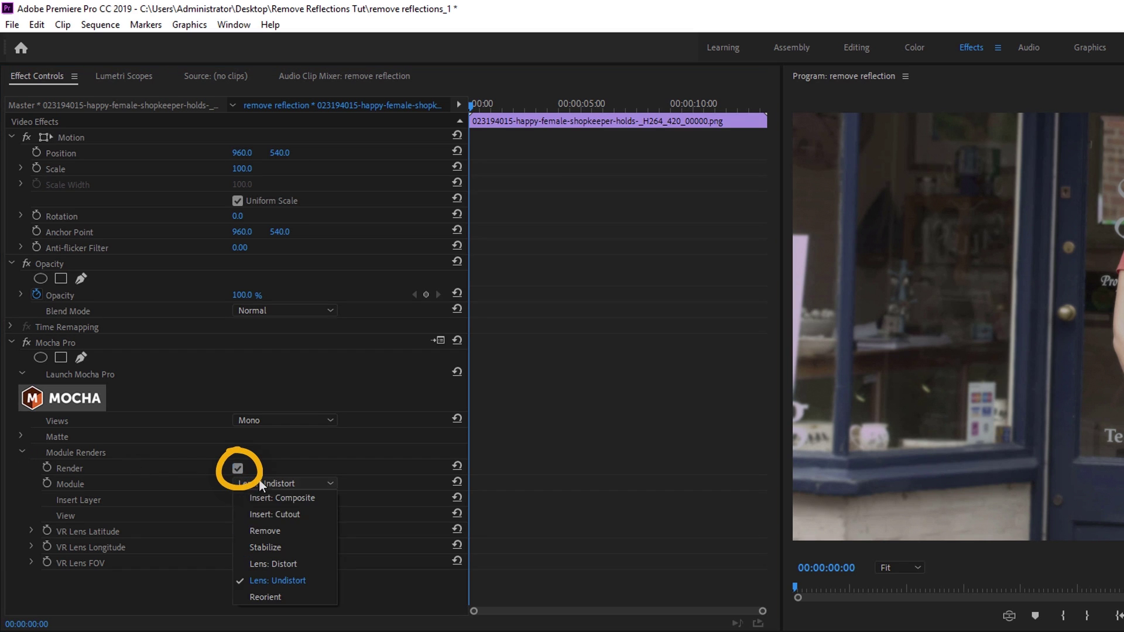
click(267, 531)
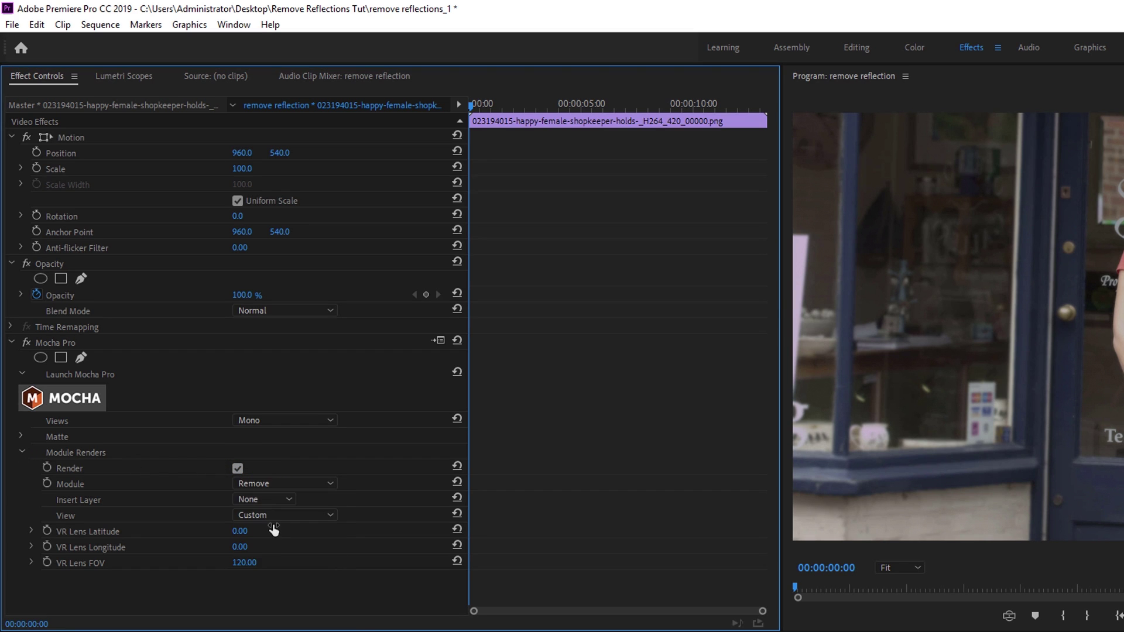